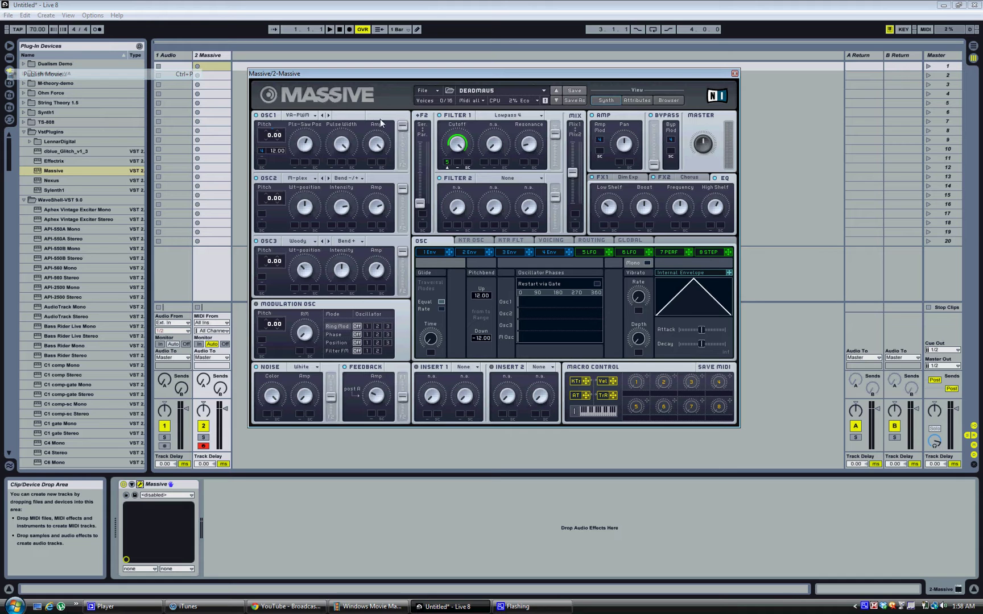
click(311, 117)
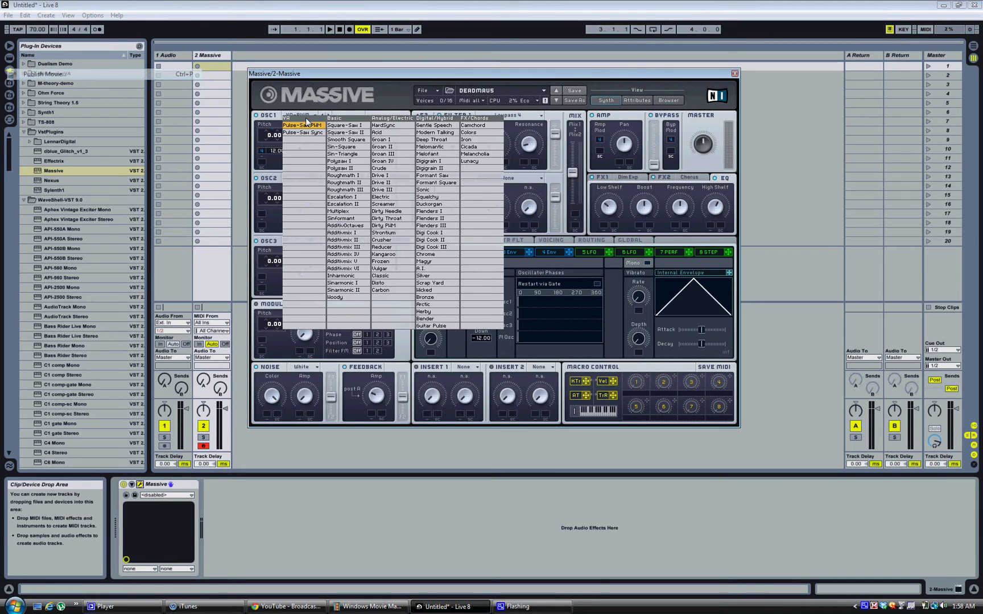
click(316, 126)
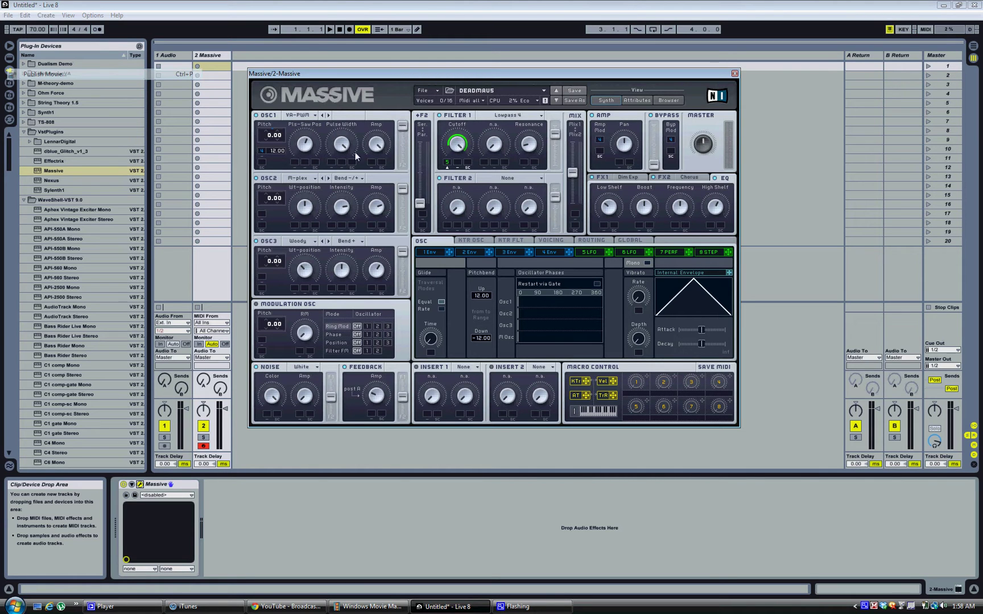
click(295, 179)
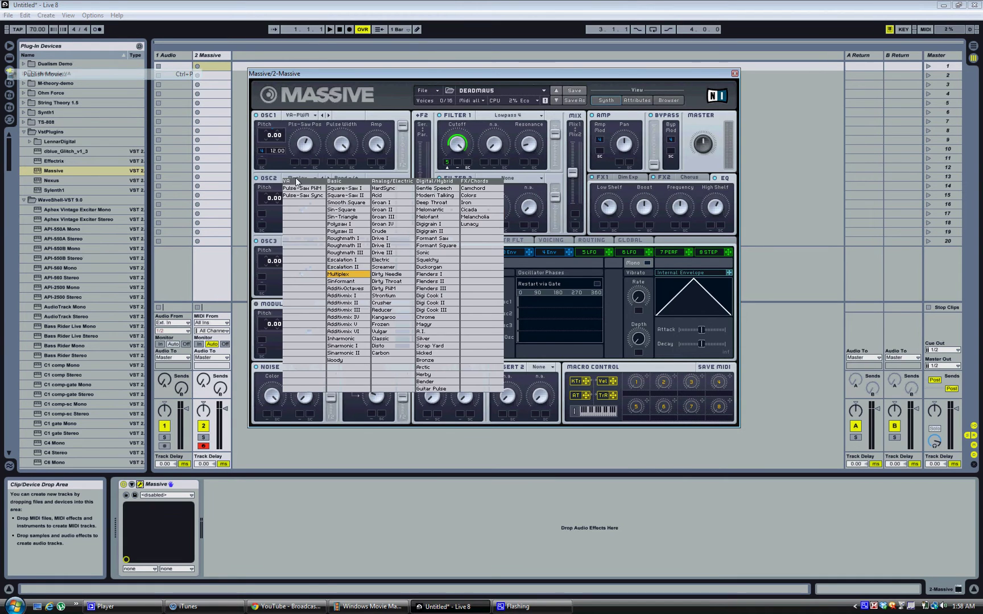
click(348, 274)
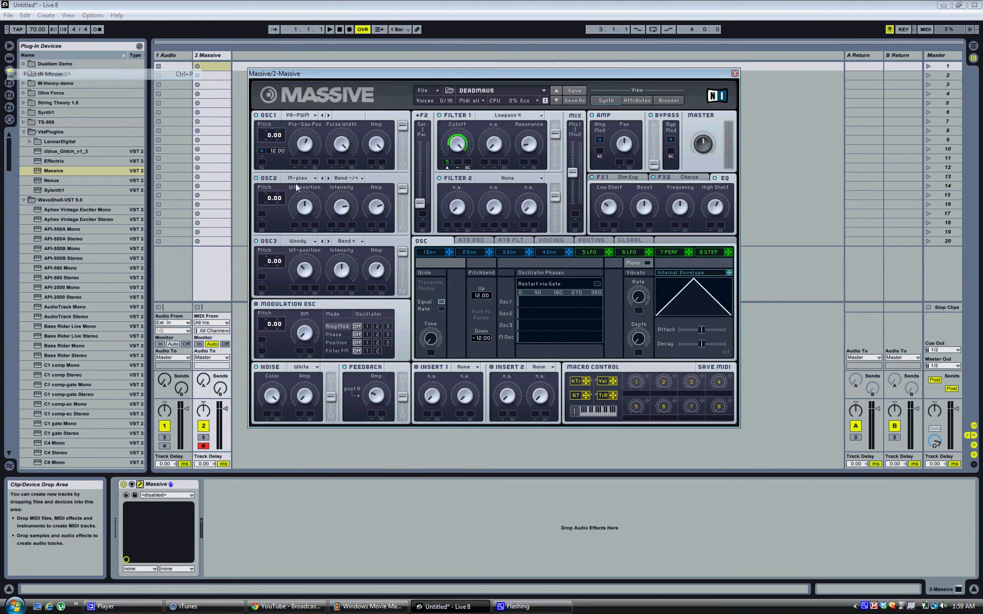
click(339, 179)
Look over OSC3's wavetable mode options, then show the FX1 Dim Exp effect's settings
click(338, 239)
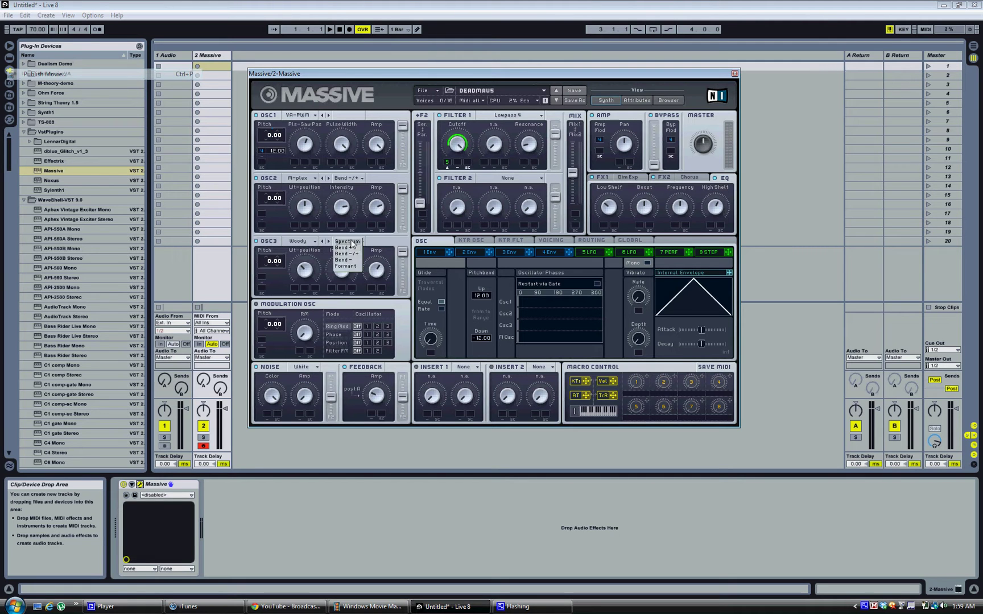
click(345, 242)
click(347, 242)
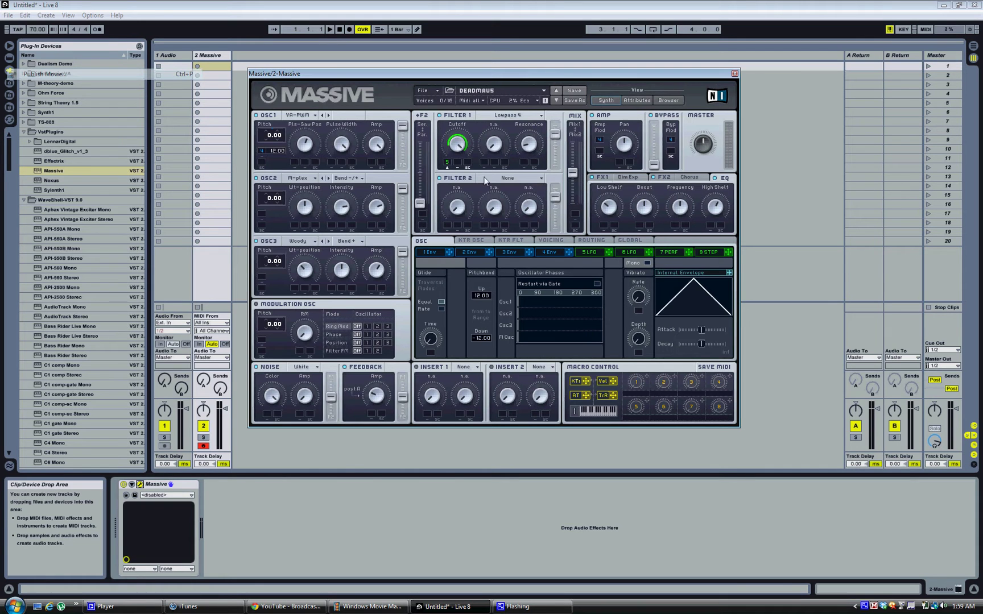
click(622, 181)
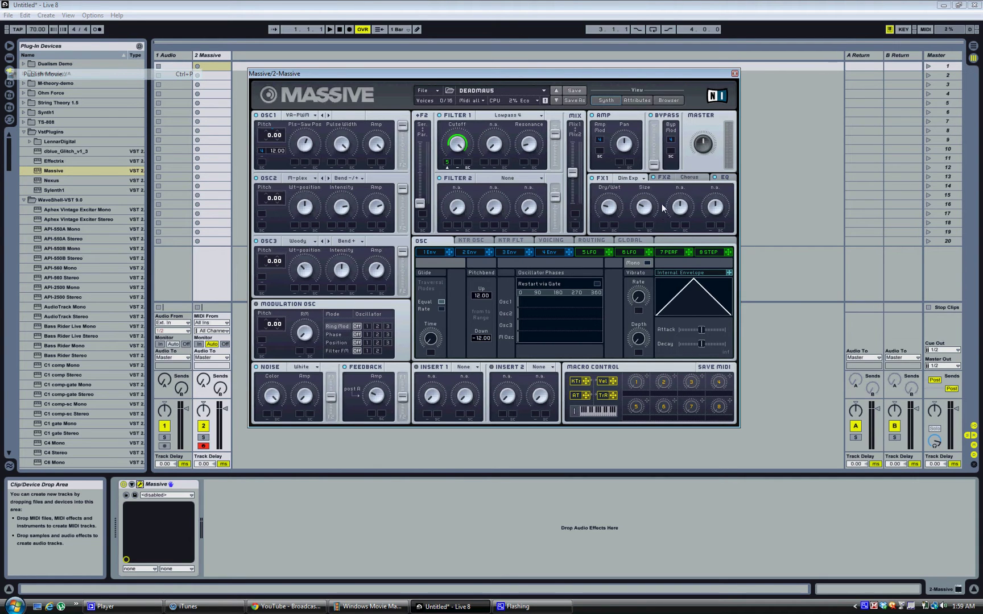
View the FX2 Chorus settings, then switch the effects area back to the EQ
click(686, 177)
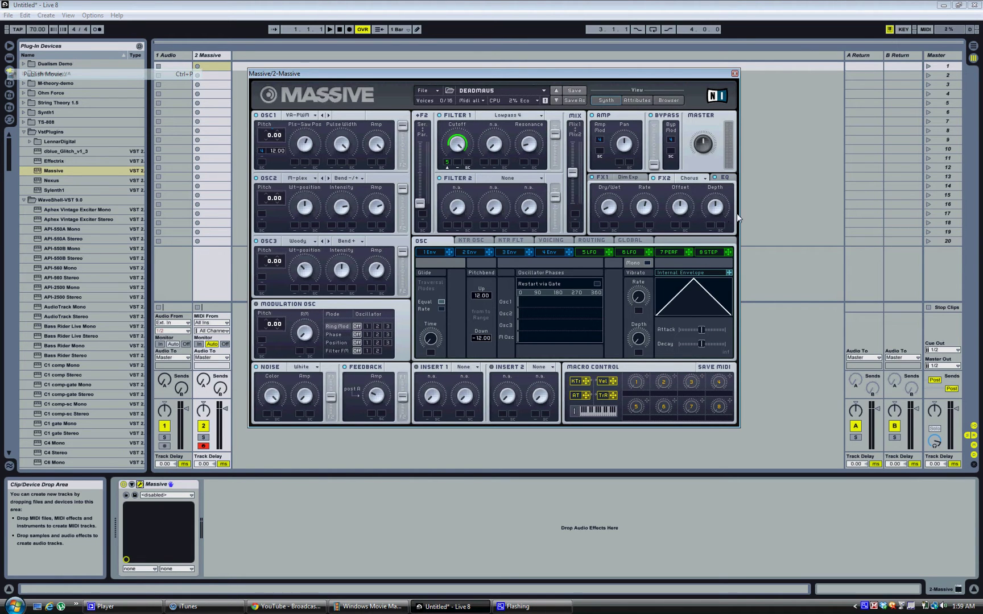
click(729, 179)
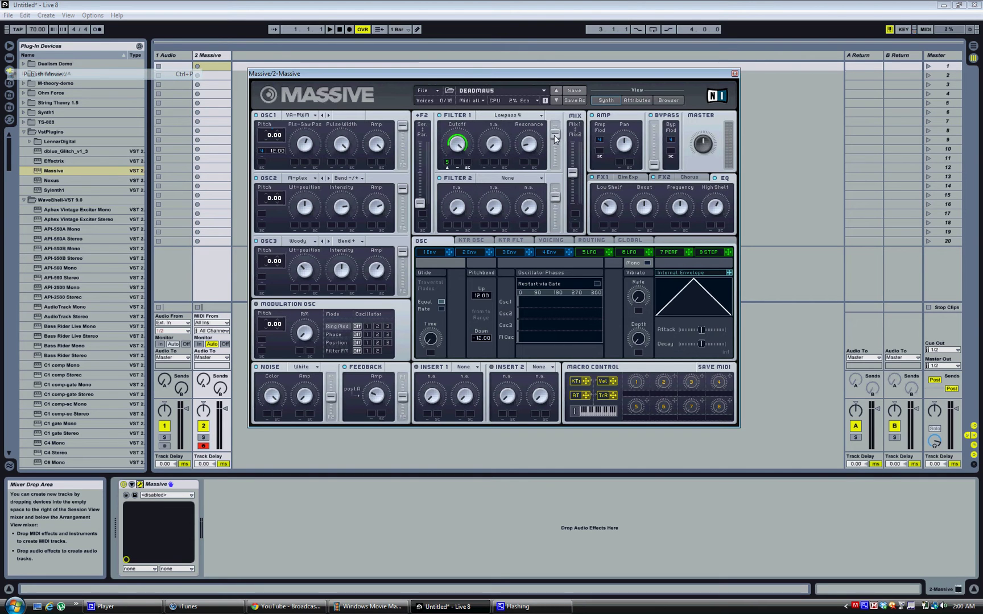
Raise Filter 1 and the filter mix, zero Filter 2, and set the vibrato envelope decay just below maximum
drag(555, 139, 556, 133)
drag(575, 171, 574, 141)
drag(556, 197, 555, 226)
drag(702, 344, 757, 352)
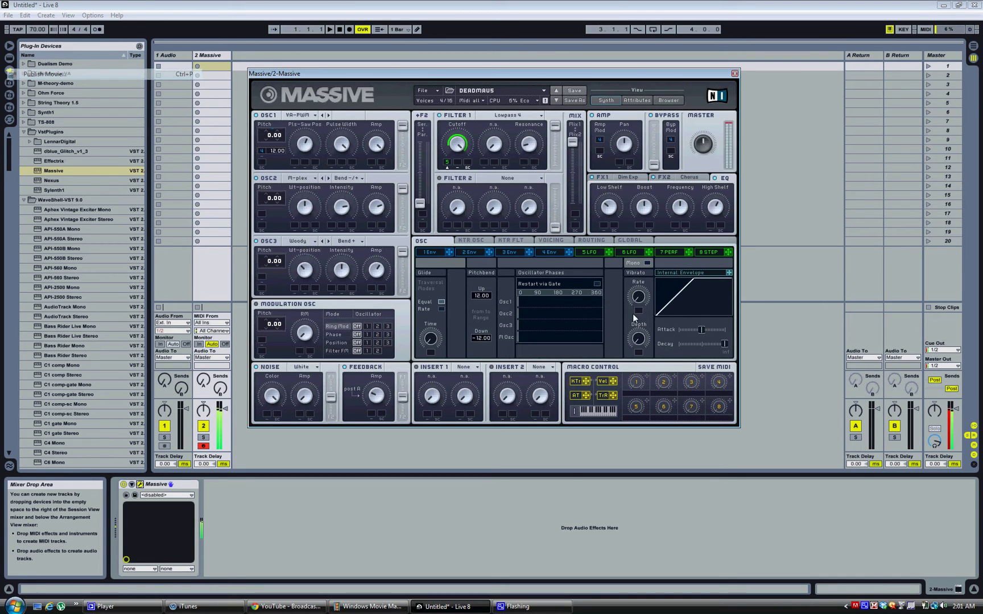
drag(723, 344, 701, 344)
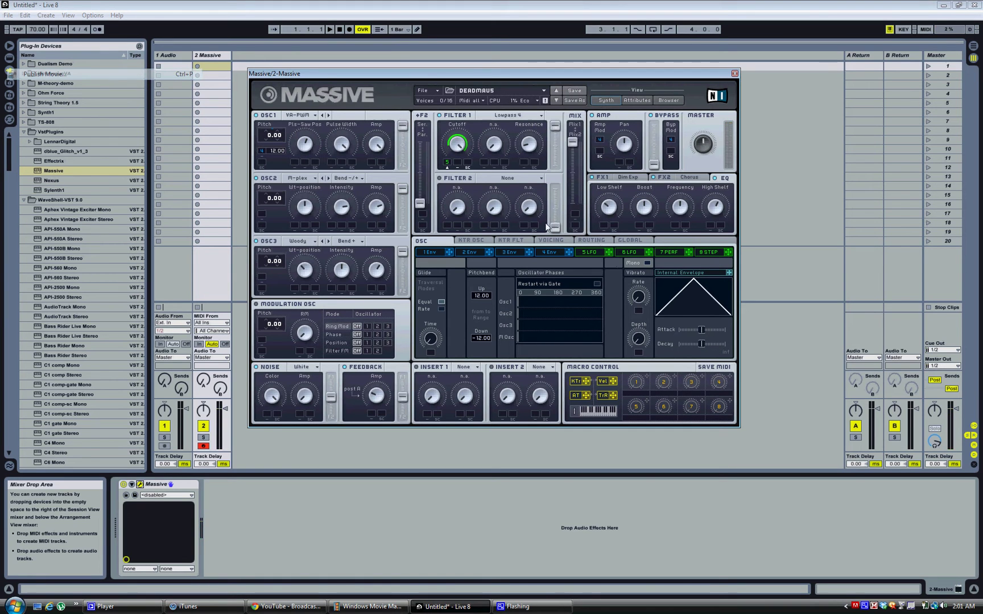
Set the voicing to 4 unison voices, monophonic, with Pan Position spread enabled
click(485, 242)
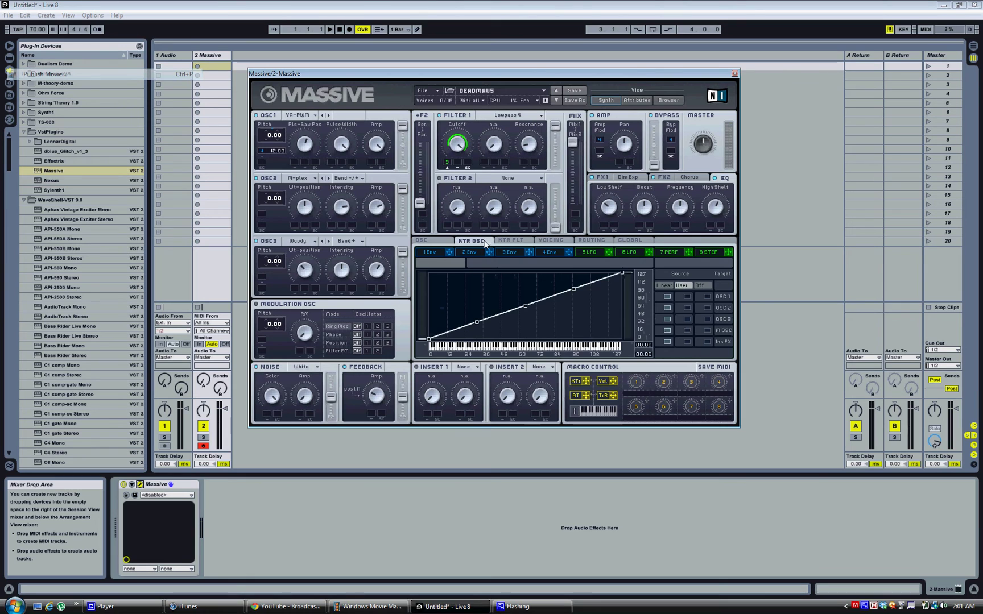
click(516, 240)
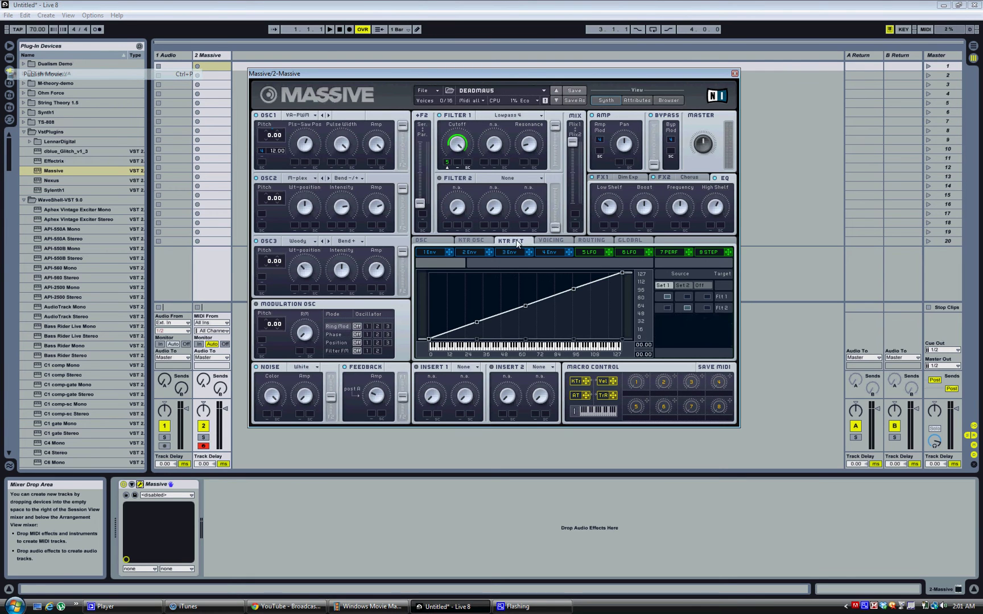
click(553, 240)
click(452, 290)
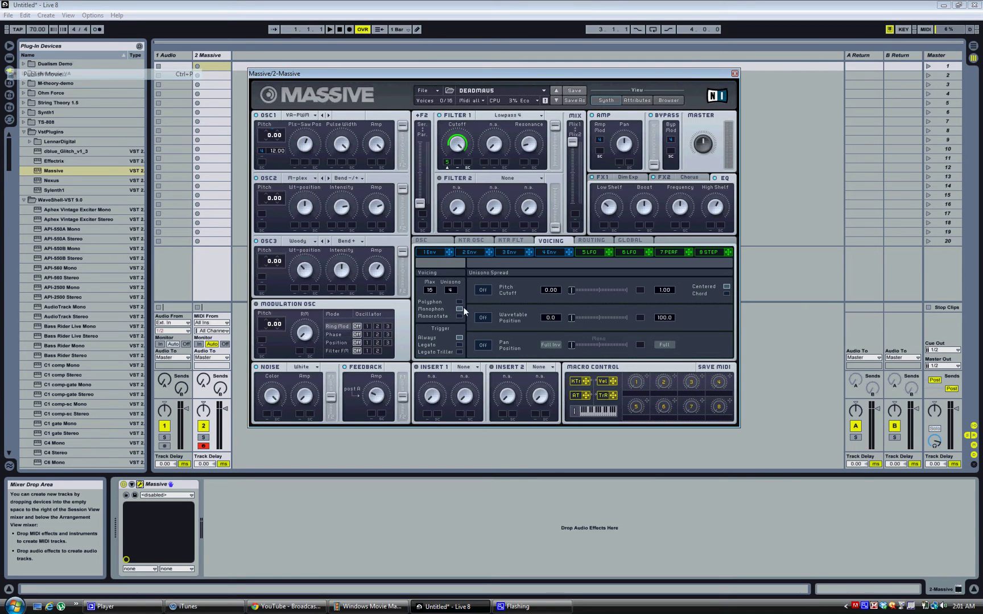
click(459, 309)
click(482, 346)
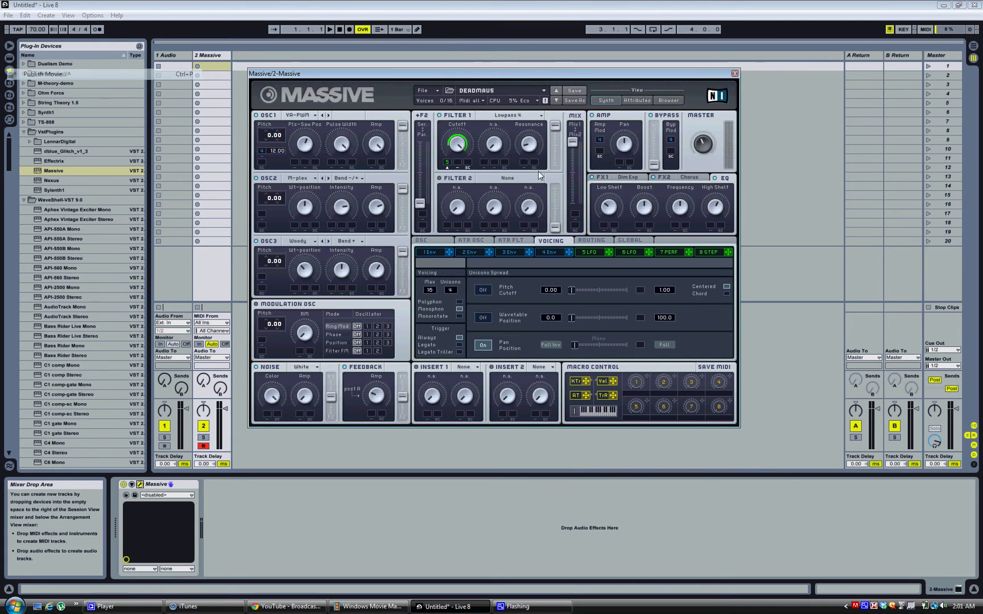
Check the Routing and Global pages, then bring up LFO 5's settings
click(593, 241)
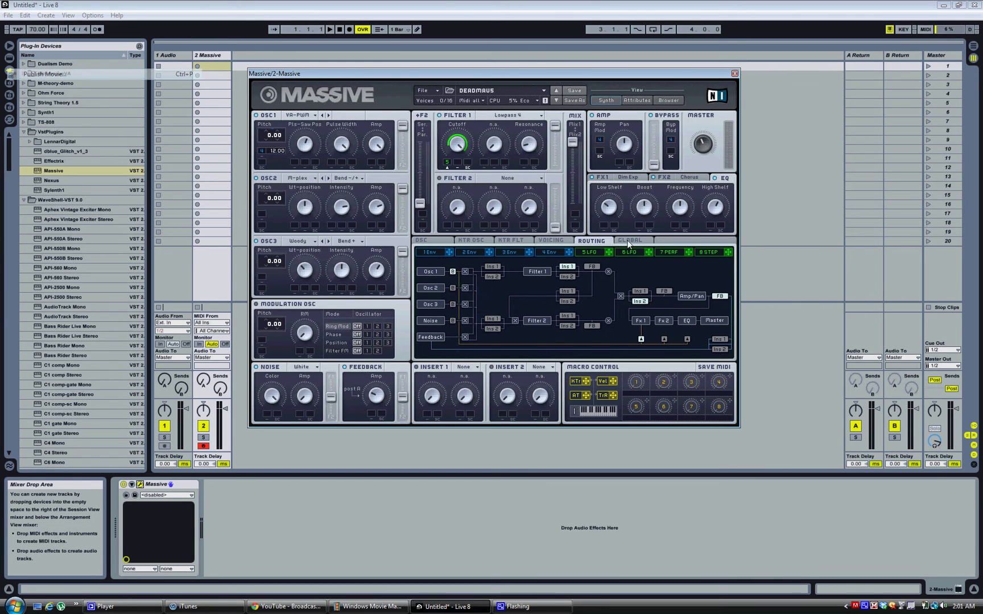
click(624, 244)
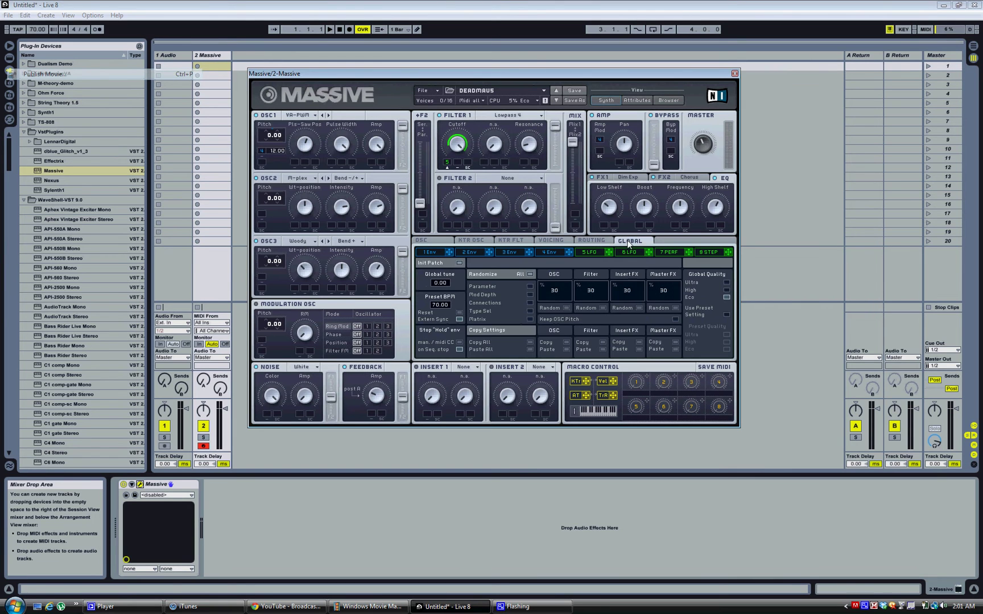
click(591, 252)
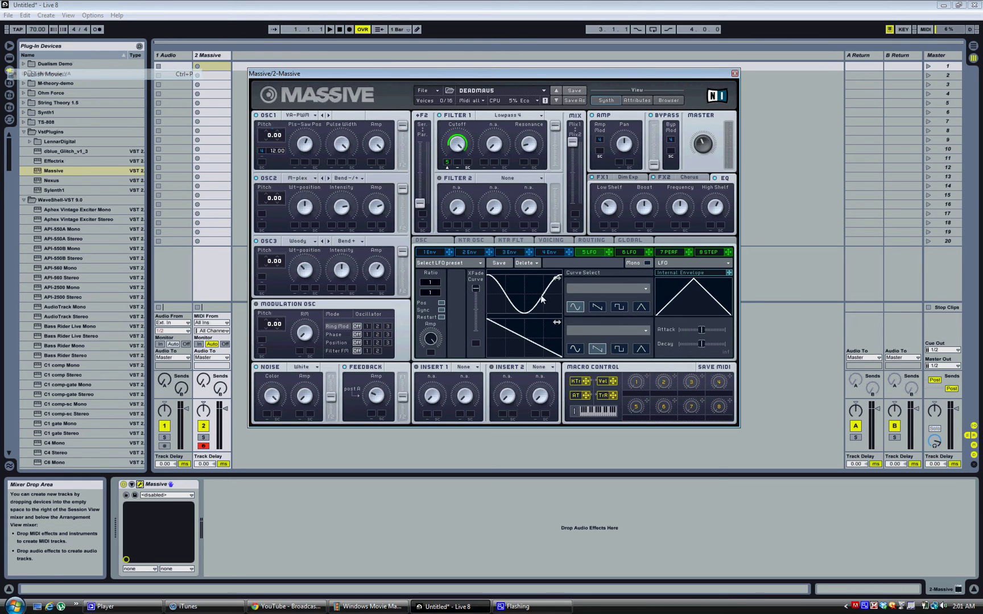
Shift LFO 5's sine phase and return its internal envelope decay to the middle
mouse_move(541, 299)
mouse_down()
mouse_move(560, 306)
mouse_move(535, 306)
mouse_up()
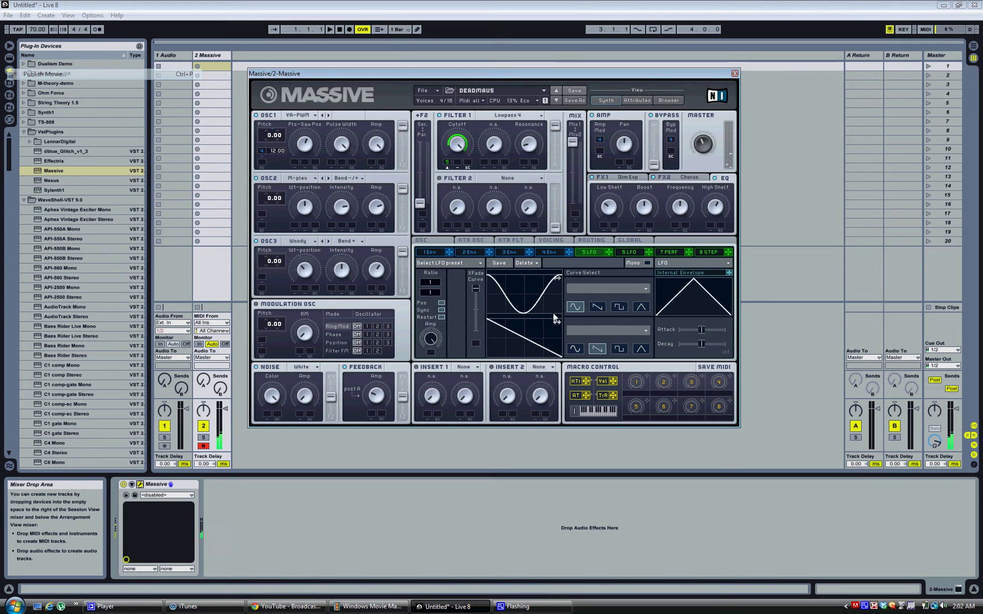
drag(540, 299, 525, 313)
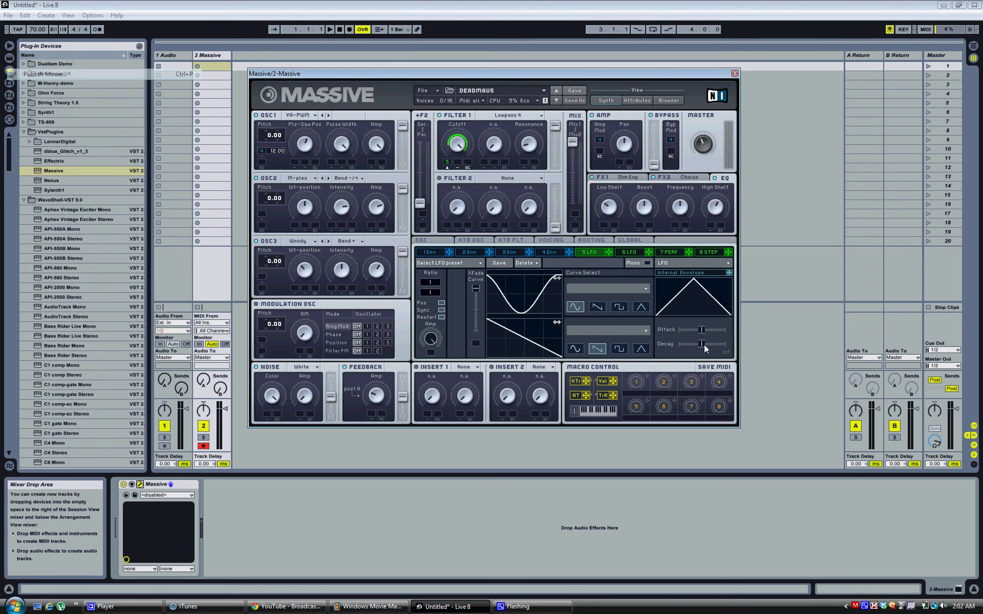
drag(704, 344, 733, 336)
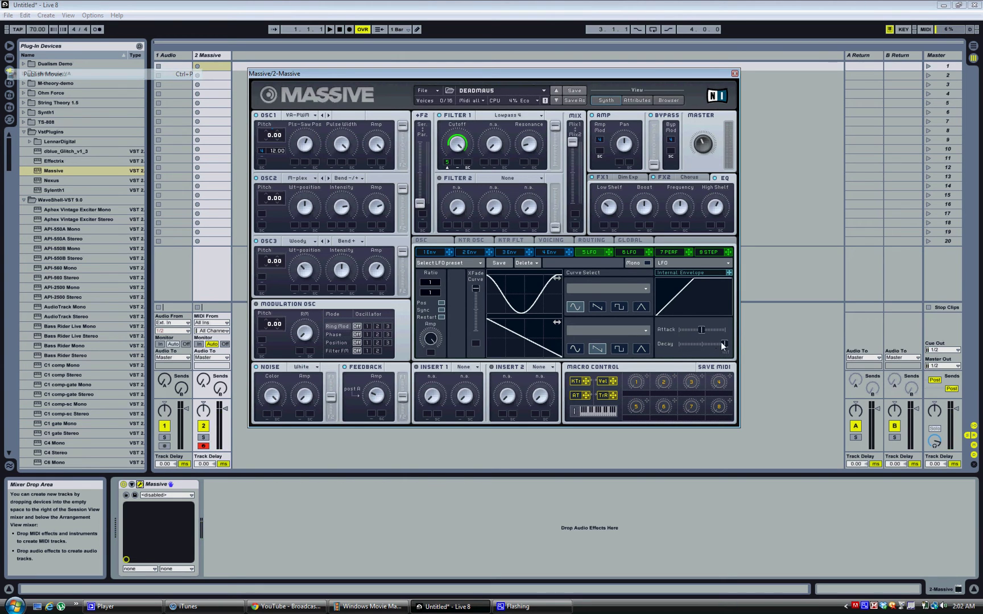
drag(725, 343, 702, 344)
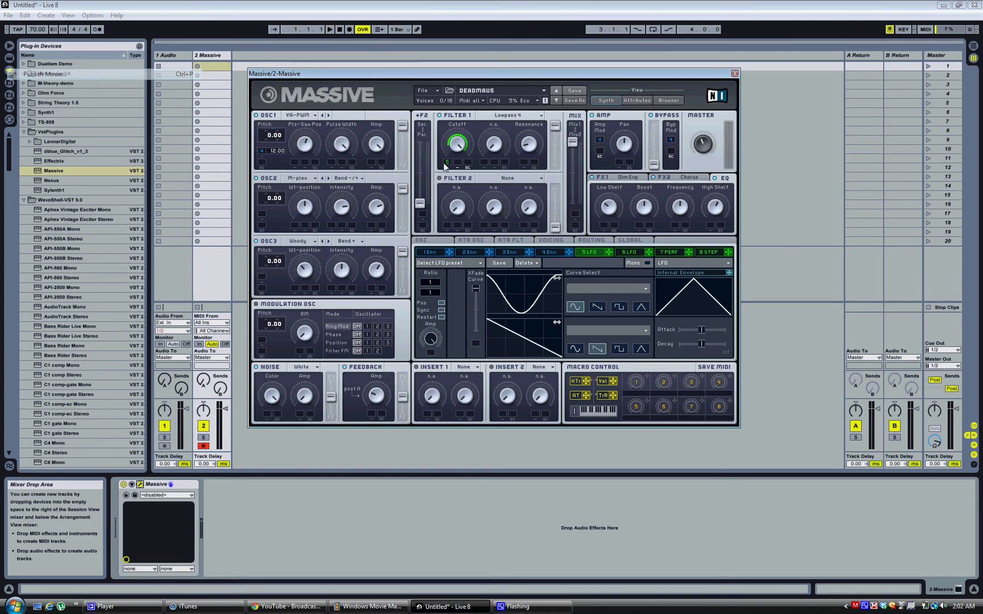
Remove the existing Filter 1 Cutoff modulation and assign LFO 5 to it instead
right_click(447, 163)
click(458, 171)
drag(608, 252, 448, 167)
Lengthen envelope 4's attack by turning up its Attack knob
click(549, 252)
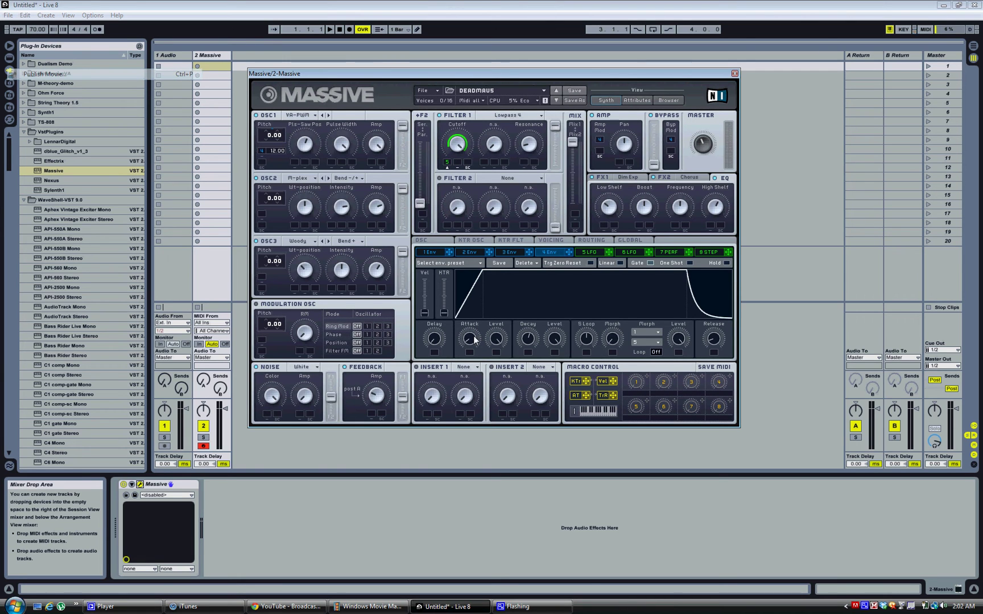
scroll(473, 337, up, 1)
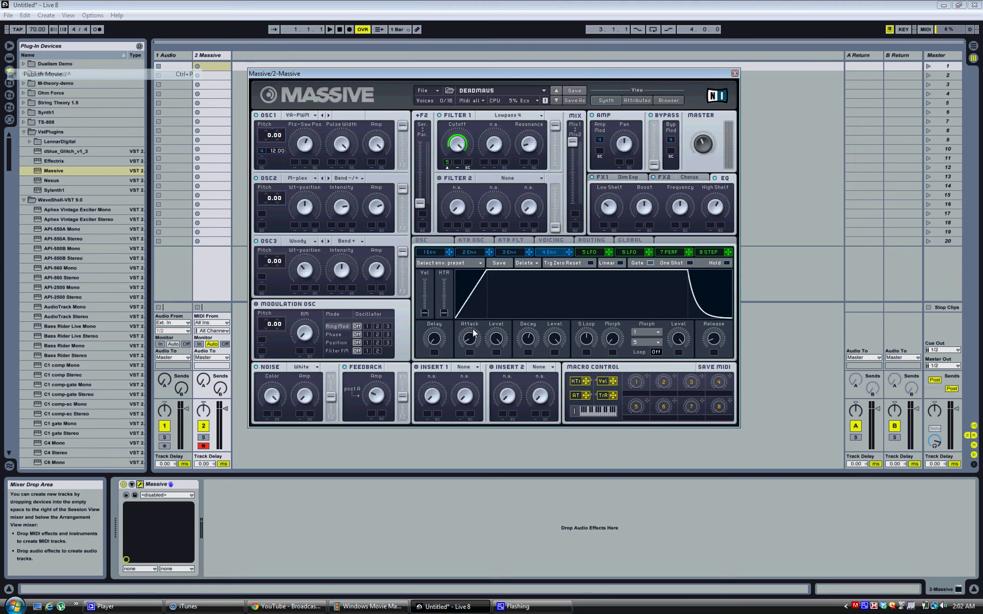
scroll(474, 328, up, 4)
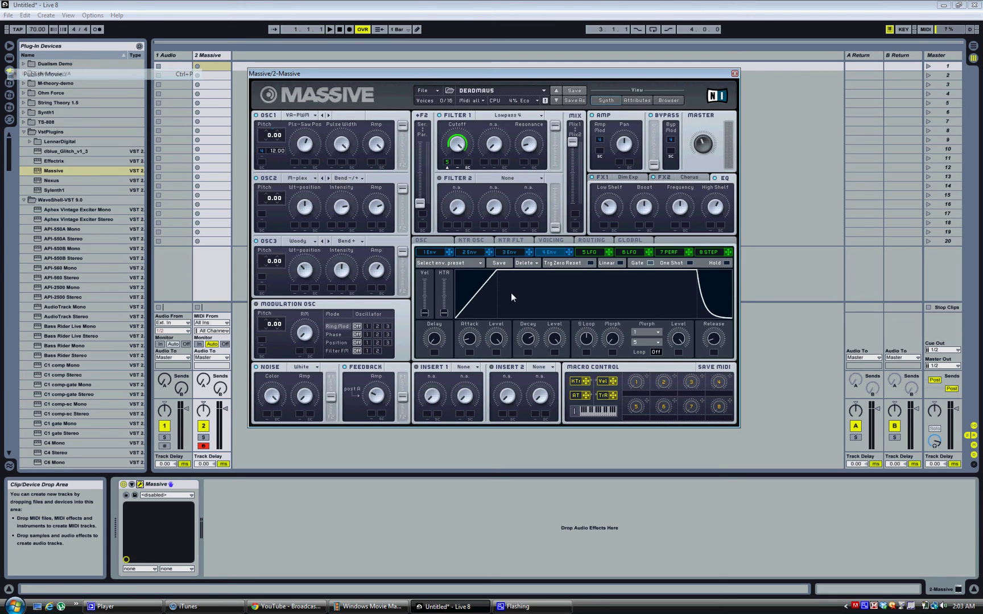
Set LFO 5's ratio to 4, name macro 1 'Pitch', and assign it to OSC1 pitch
click(580, 249)
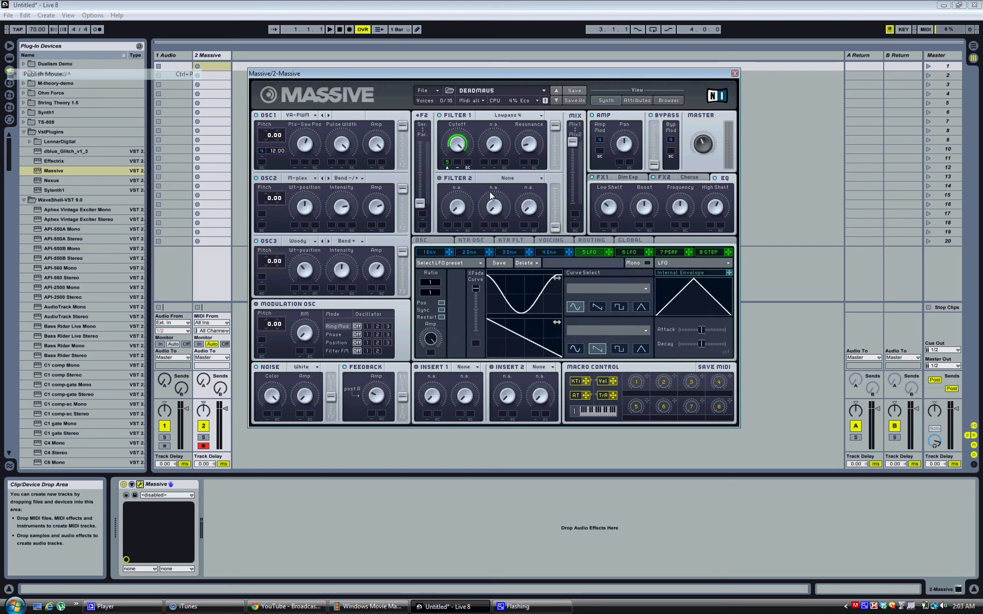
drag(438, 292, 438, 281)
double_click(646, 394)
text(Pitch)
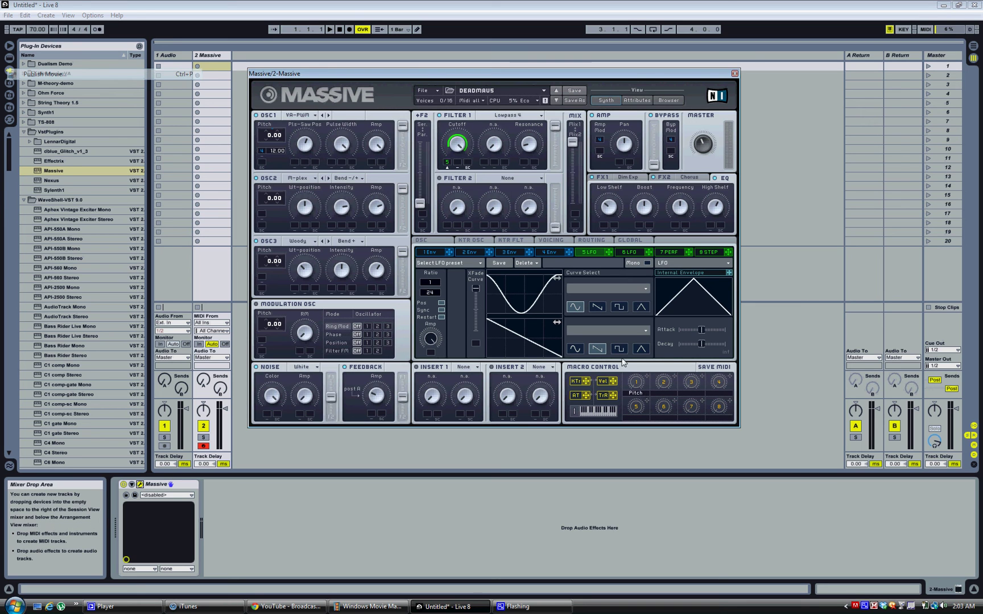
drag(648, 381, 284, 142)
Set the Pitchbend Down range to -24.00 and return to the LFO 5 page
click(438, 239)
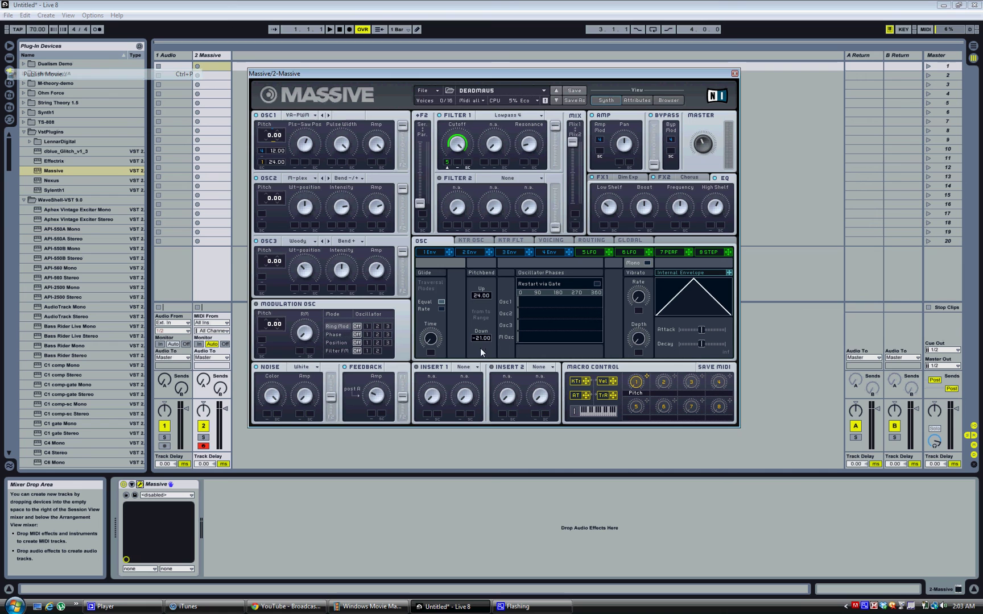
drag(480, 348, 470, 326)
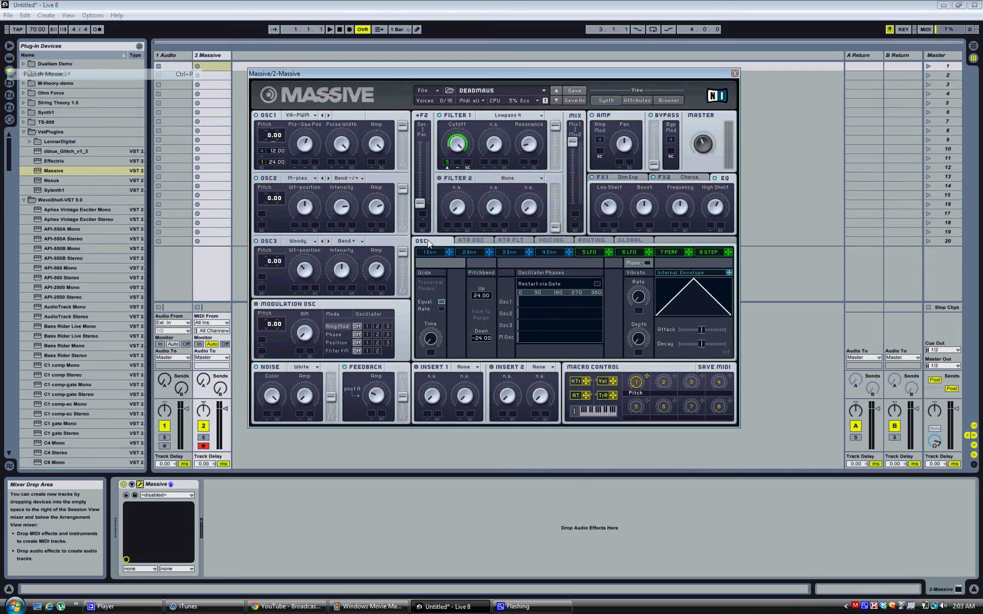
click(589, 253)
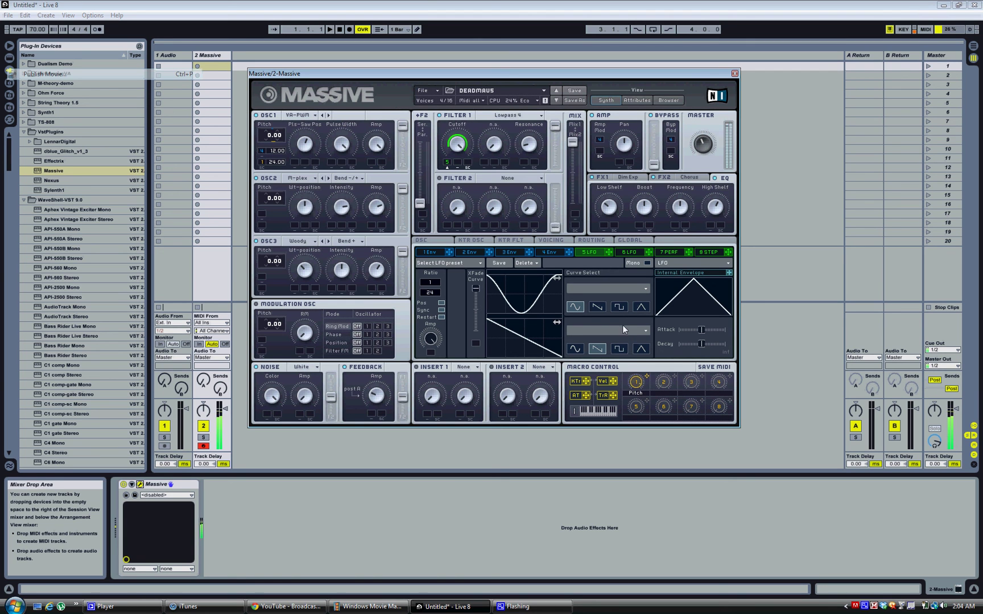
Show the Voicing page and lower OSC3's pitch to -12.00
click(558, 241)
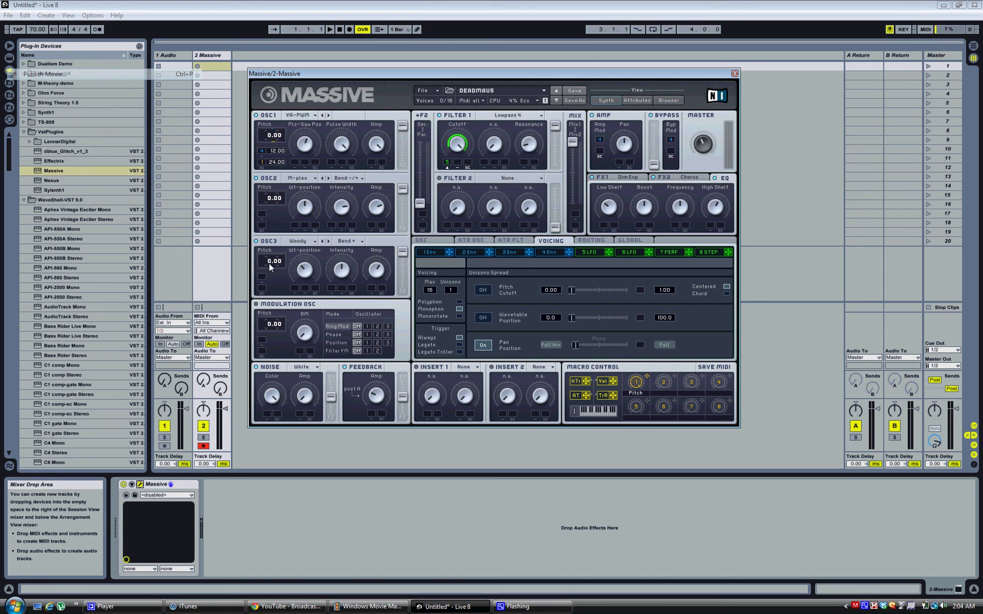
scroll(270, 274, down, 1)
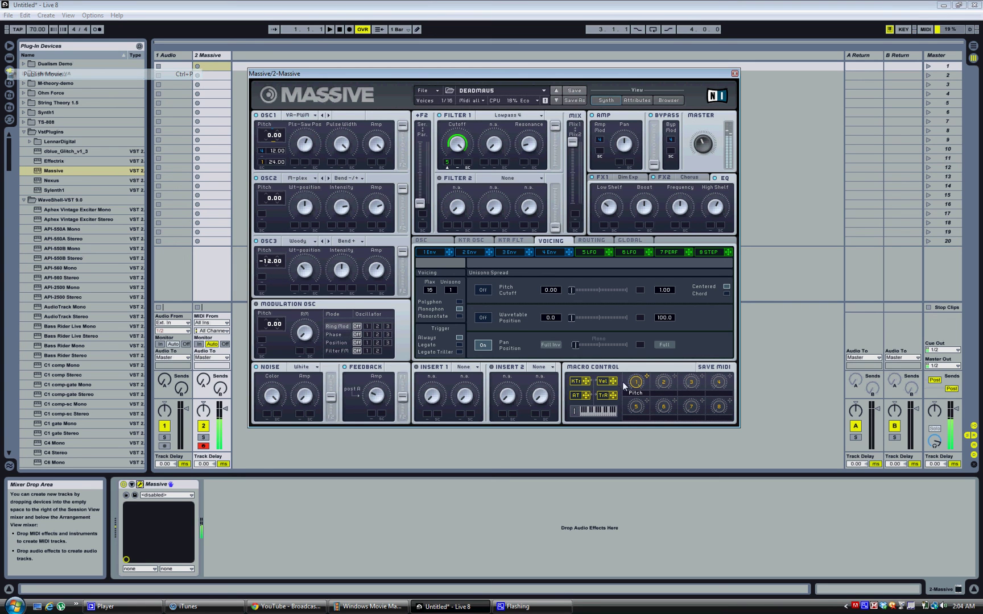
Switch both OSC3 and OSC2 wavetable modes to Spectrum
click(349, 241)
click(353, 250)
click(352, 178)
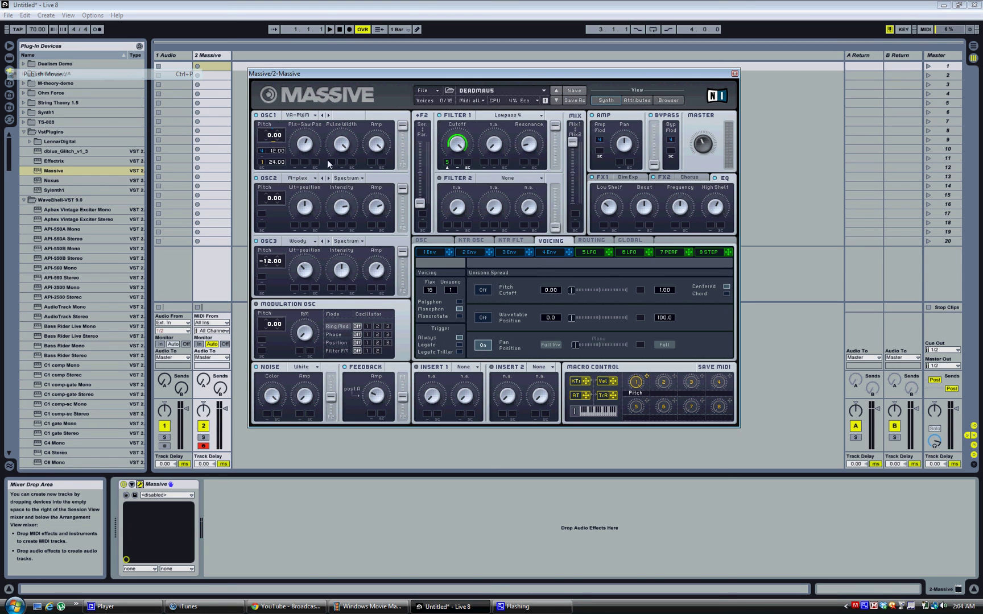
click(352, 179)
Save the DEADMAUS patch from Massive's File menu
click(422, 90)
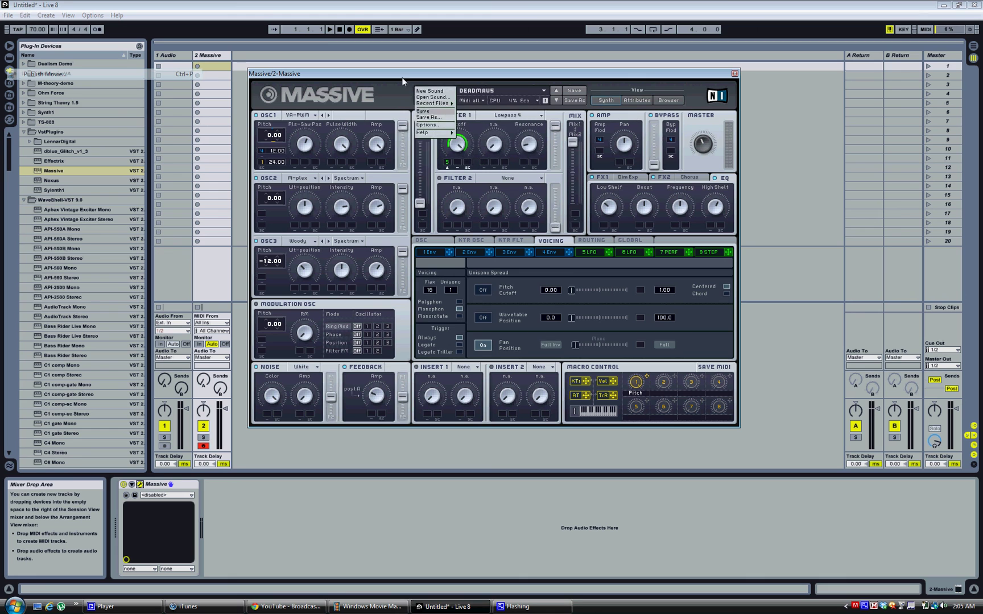
click(432, 87)
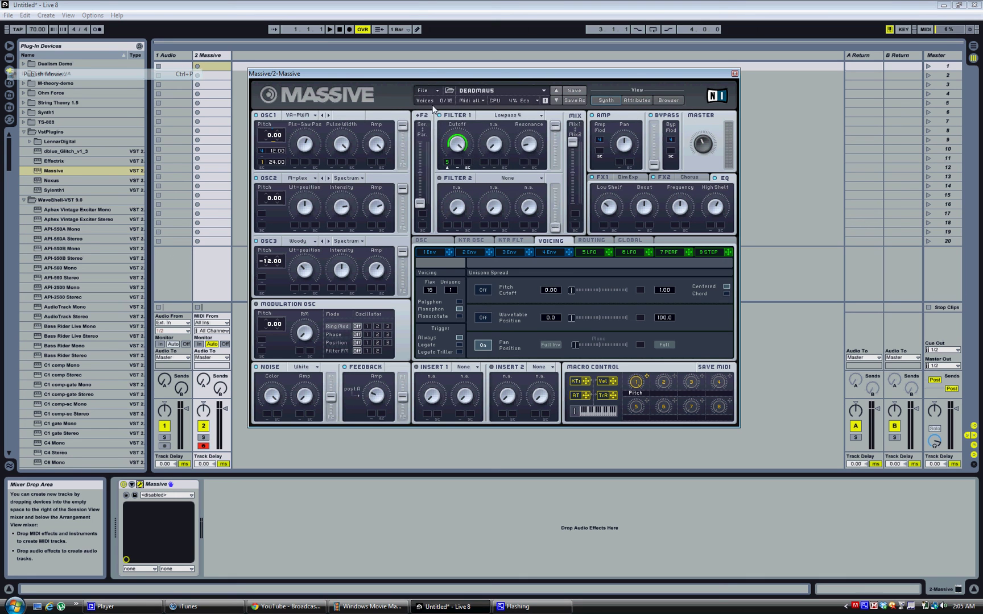